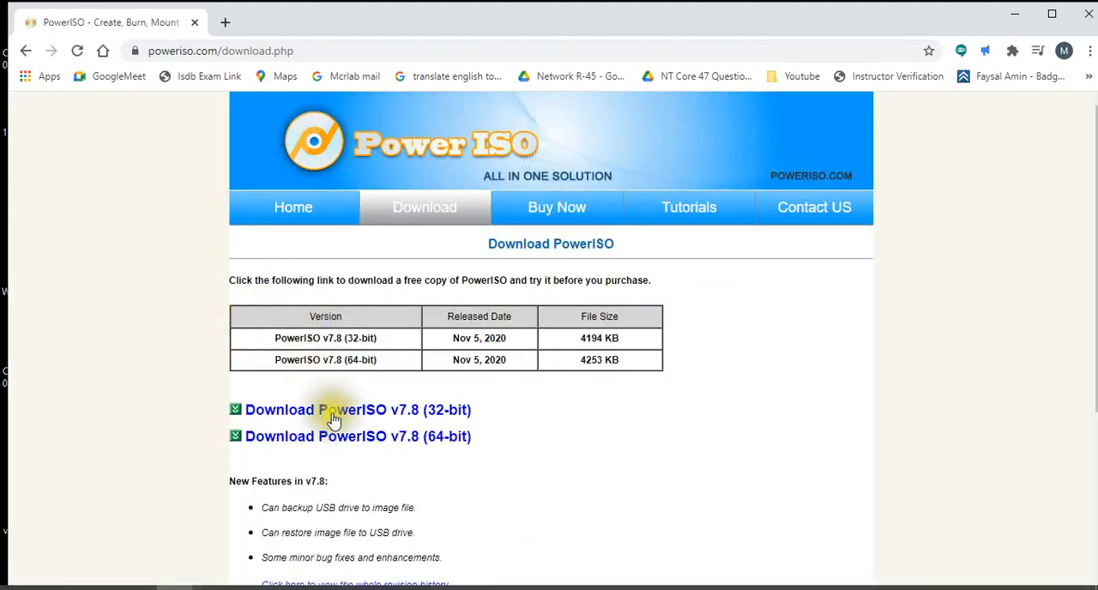
# Step: Try to download PowerISO v7.8 (64-bit) from the PowerISO download page
pyautogui.click(328, 439)
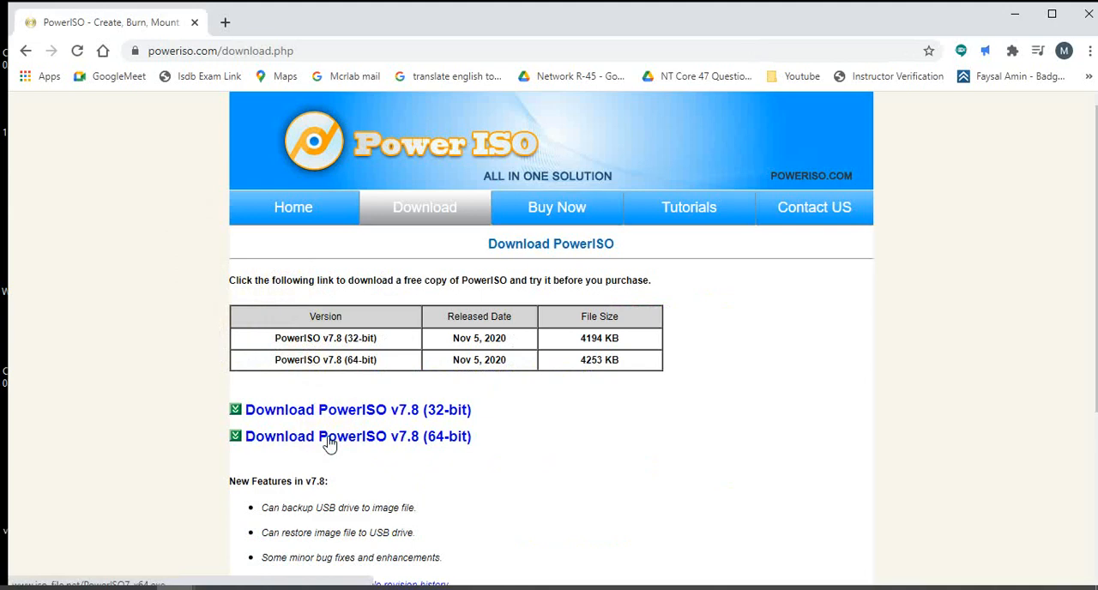
pyautogui.rightClick(329, 441)
pyautogui.click(367, 292)
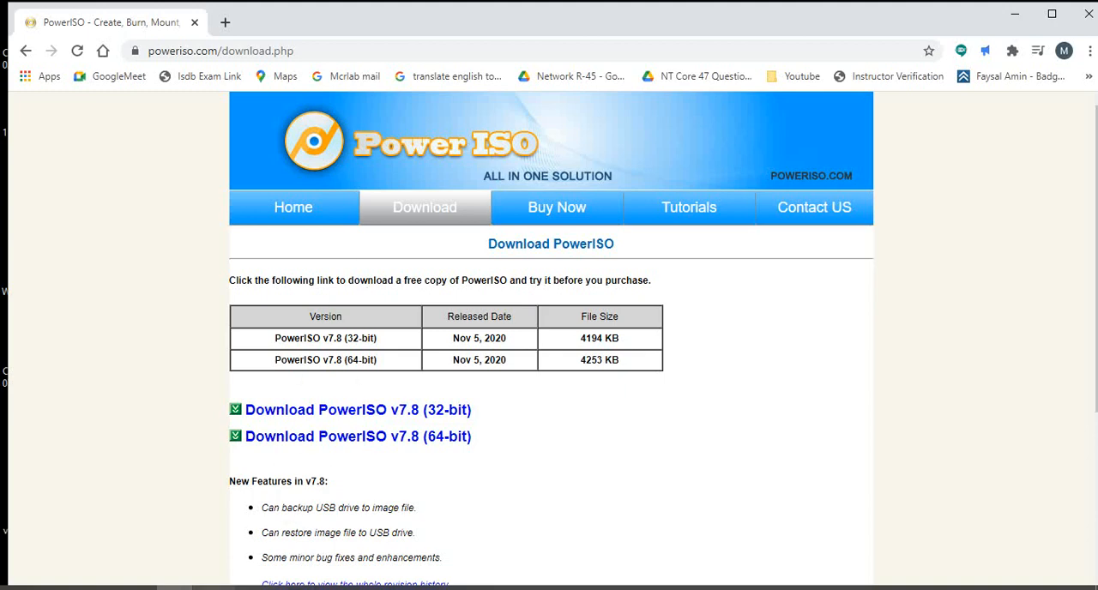
# Step: Switch to Firefox, search the web for "power iso" and open the poweriso.com download page
pyautogui.rightClick(216, 588)
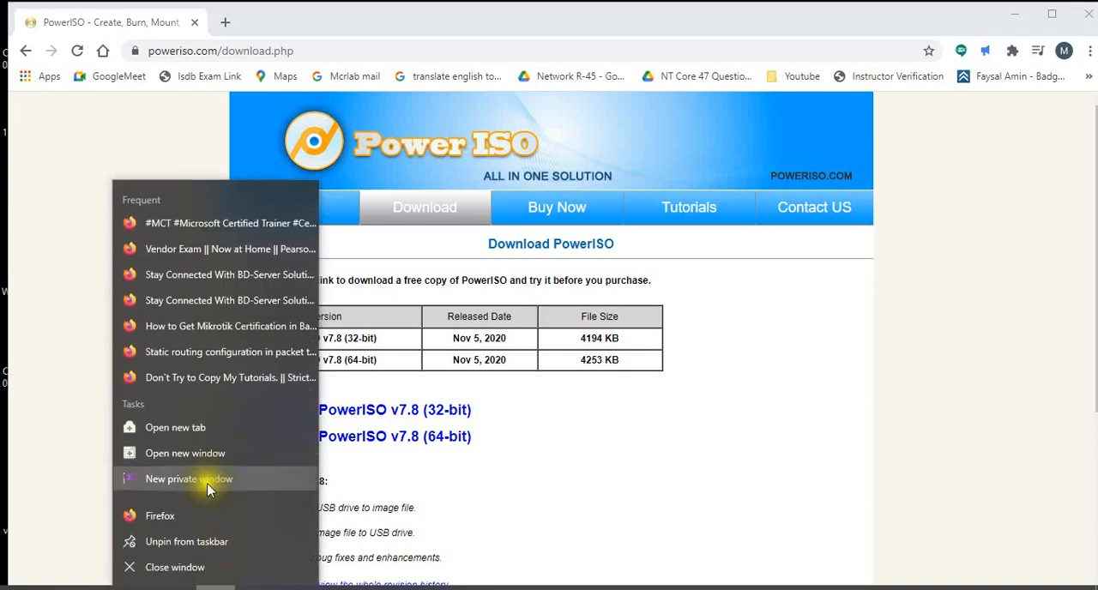
pyautogui.click(174, 516)
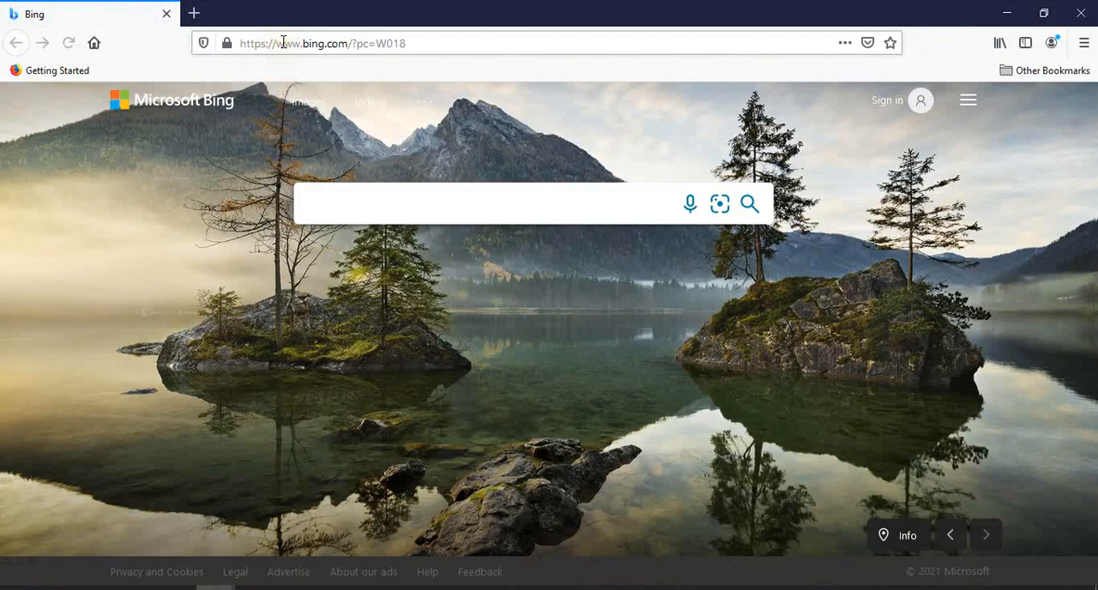
pyautogui.click(284, 43)
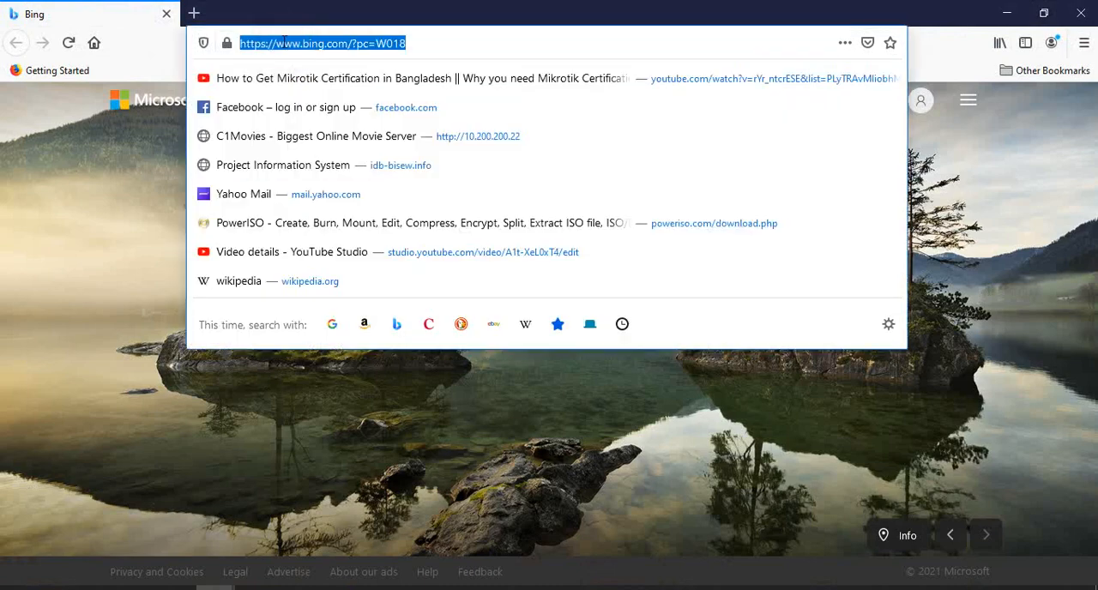
pyautogui.write('power')
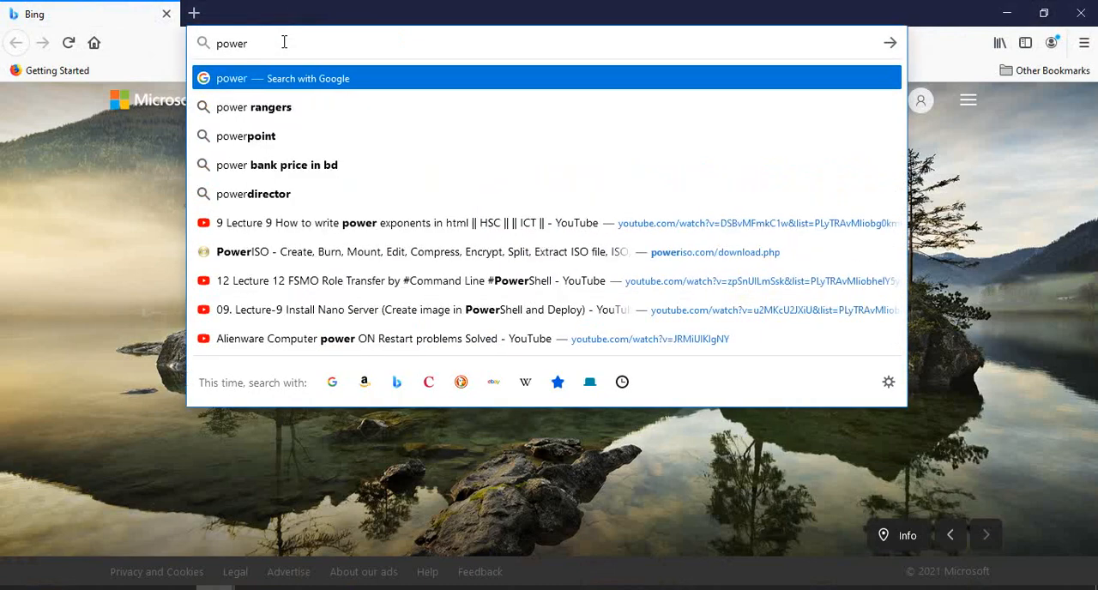
pyautogui.write(' iso')
pyautogui.press('Return')
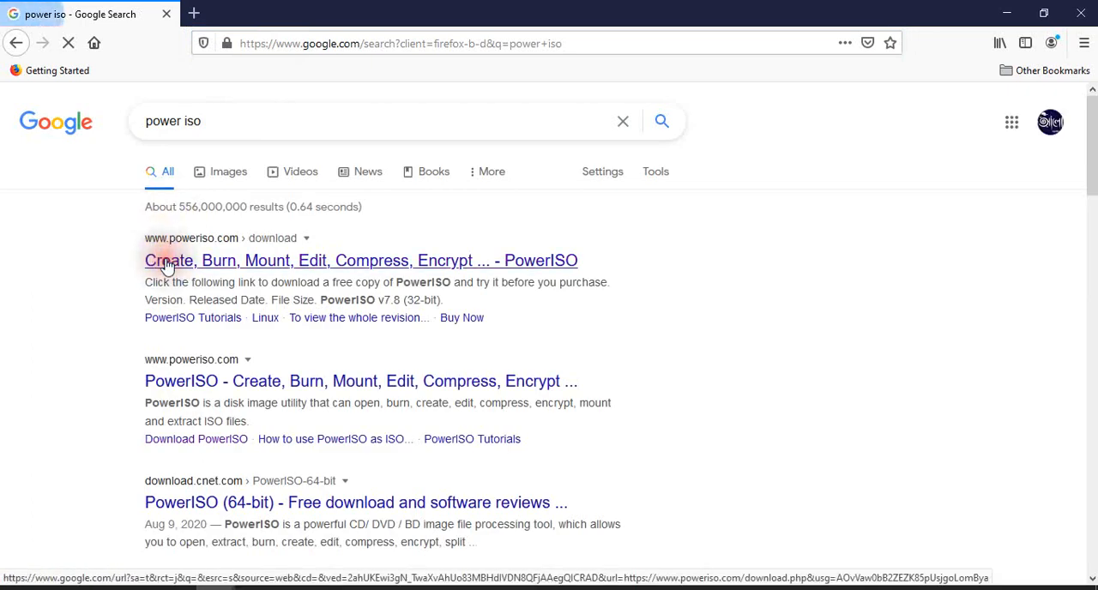
pyautogui.click(201, 226)
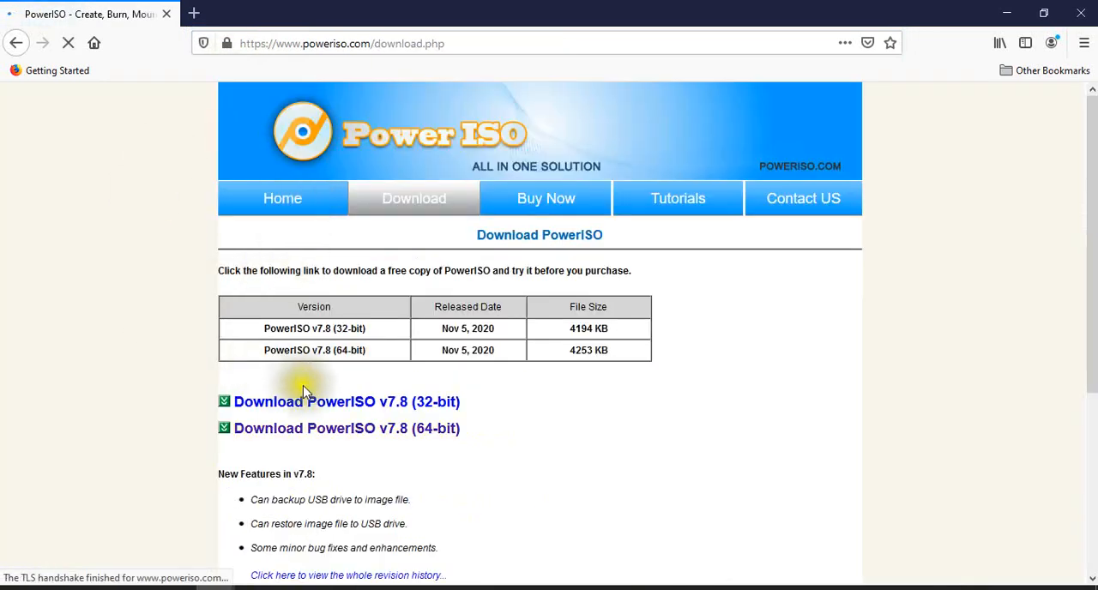
# Step: Open the PowerISO v7.8 (64-bit) download link in a new tab and save PowerISO7-x64.exe
pyautogui.rightClick(303, 433)
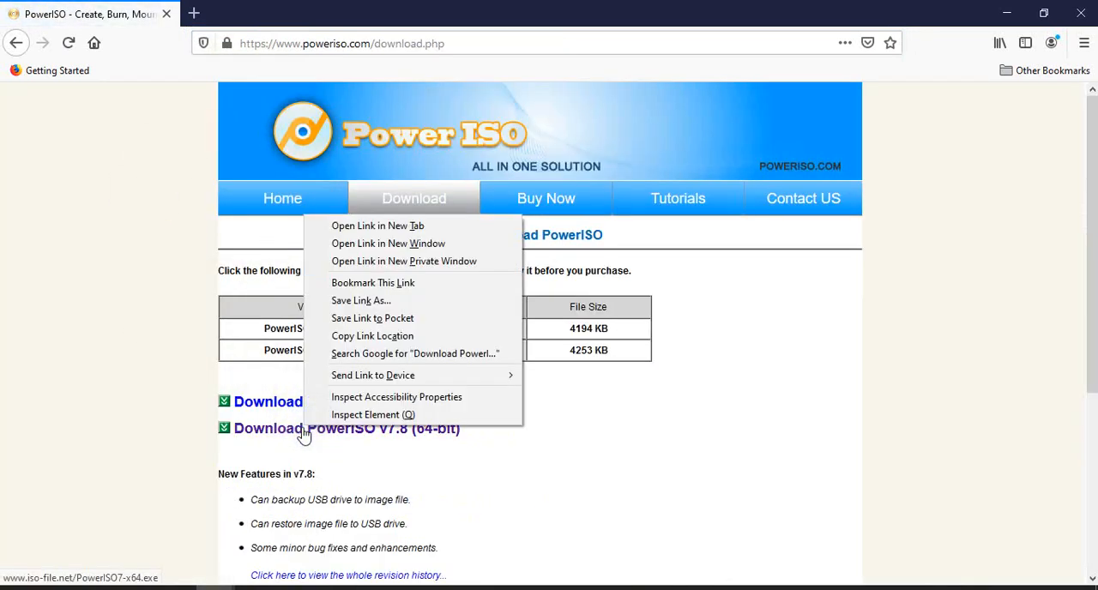
pyautogui.click(357, 224)
pyautogui.click(296, 15)
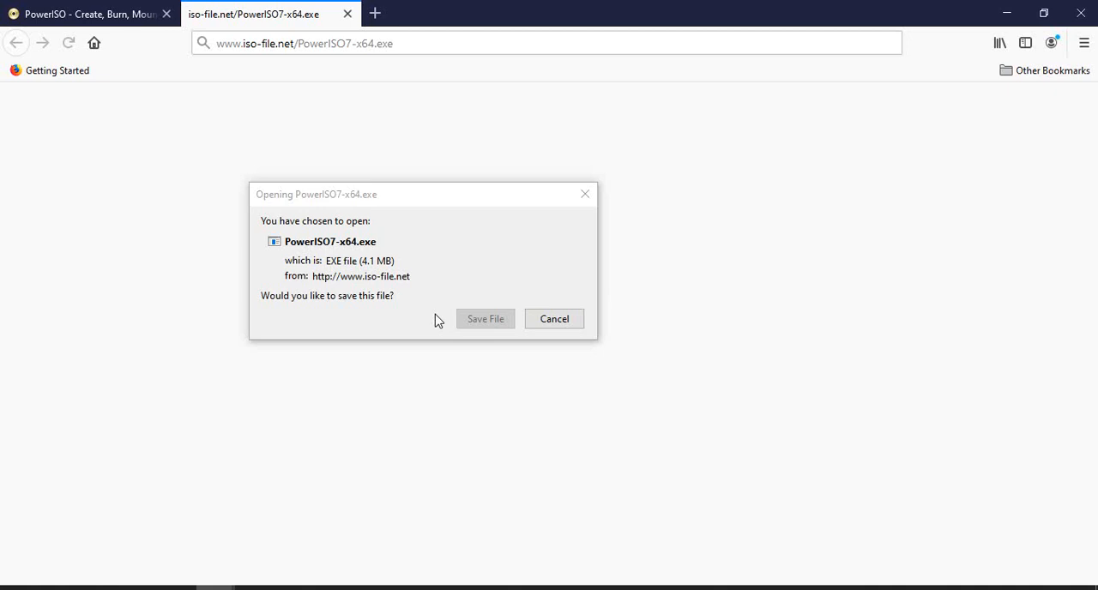
pyautogui.moveTo(411, 193); pyautogui.dragTo(413, 193)
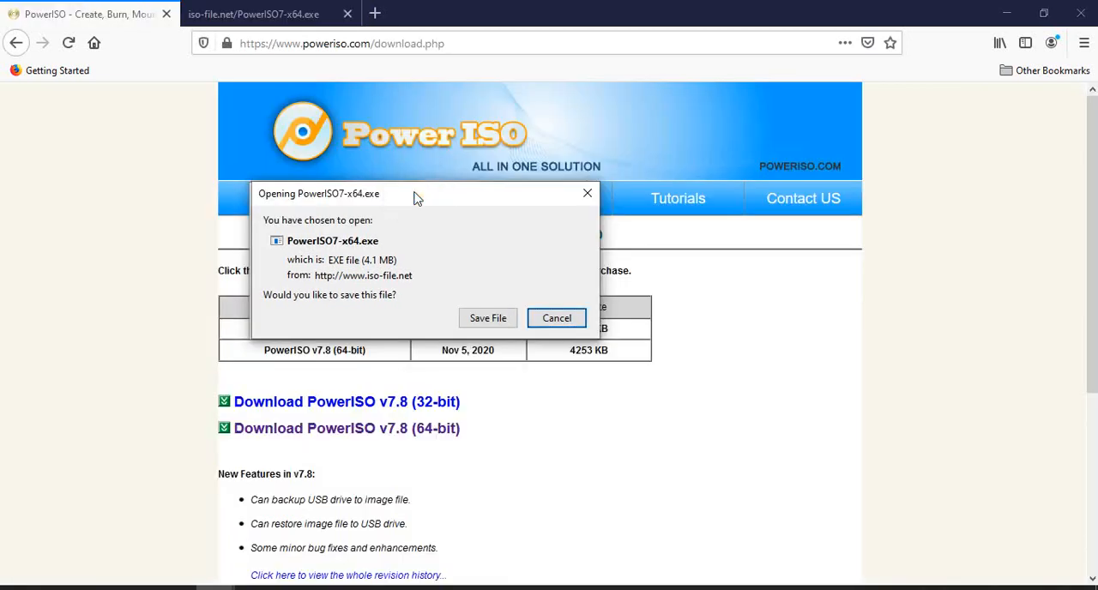
pyautogui.click(474, 316)
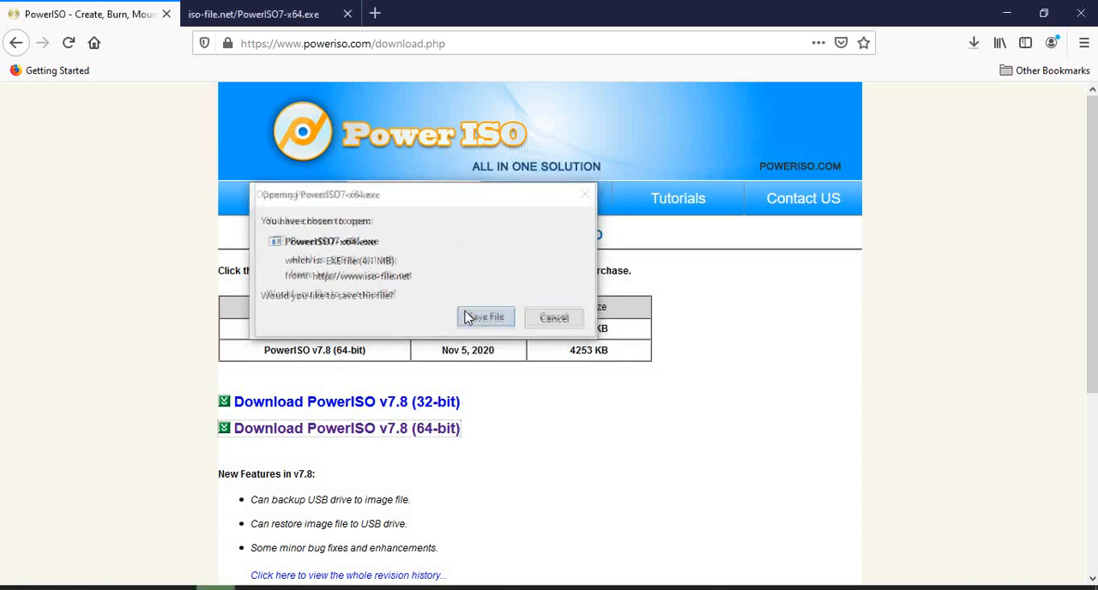
# Step: Show the downloaded installer in the Downloads folder and run PowerISO7-x64(1) as administrator
pyautogui.click(974, 44)
pyautogui.click(964, 83)
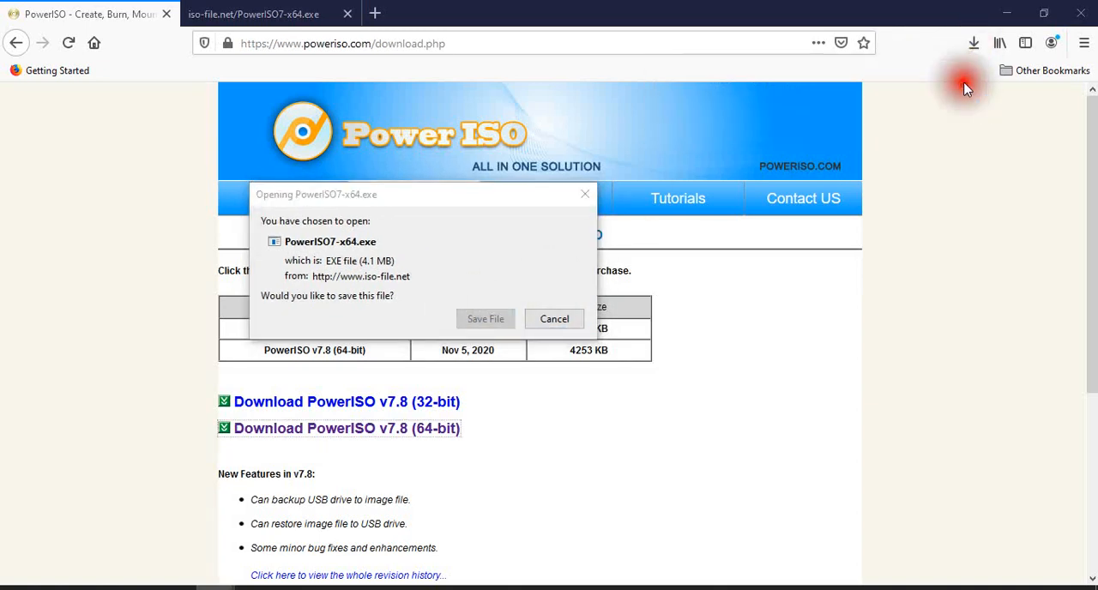
pyautogui.click(718, 12)
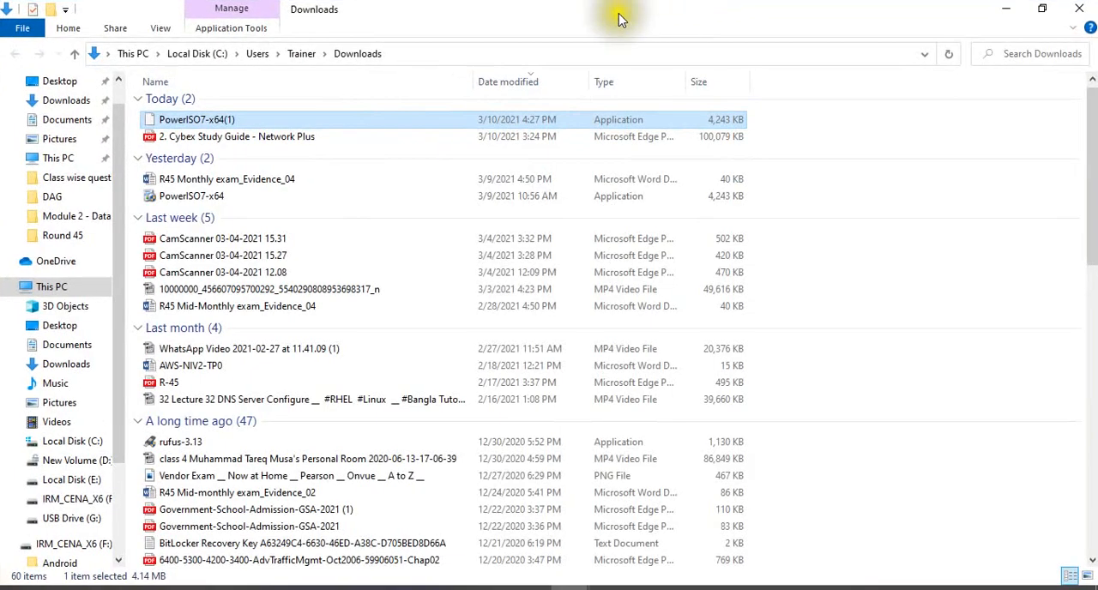
pyautogui.click(949, 55)
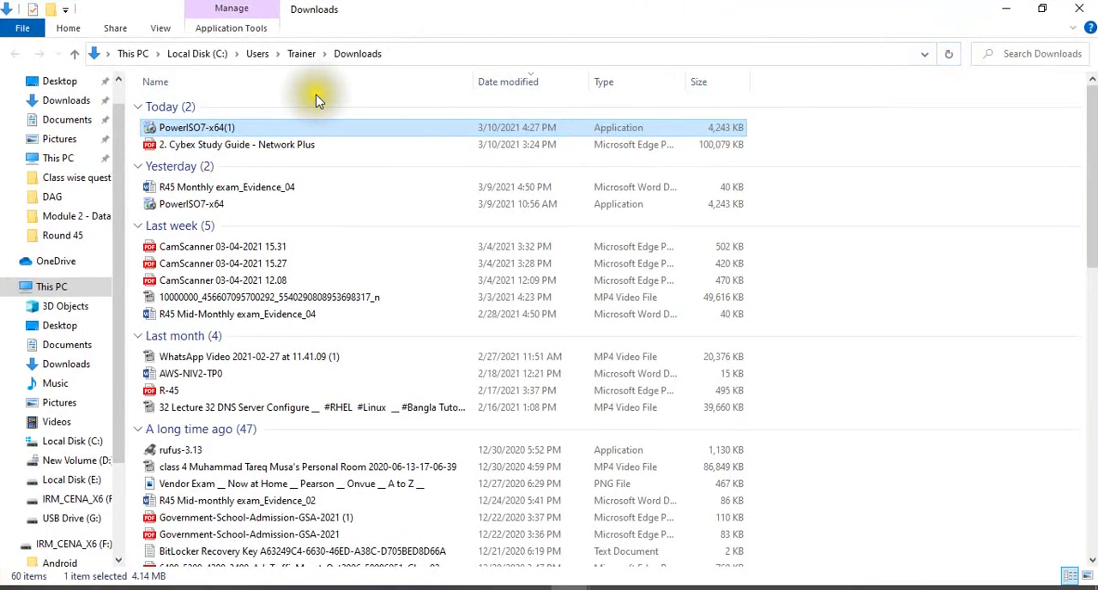
pyautogui.click(270, 129)
pyautogui.rightClick(270, 129)
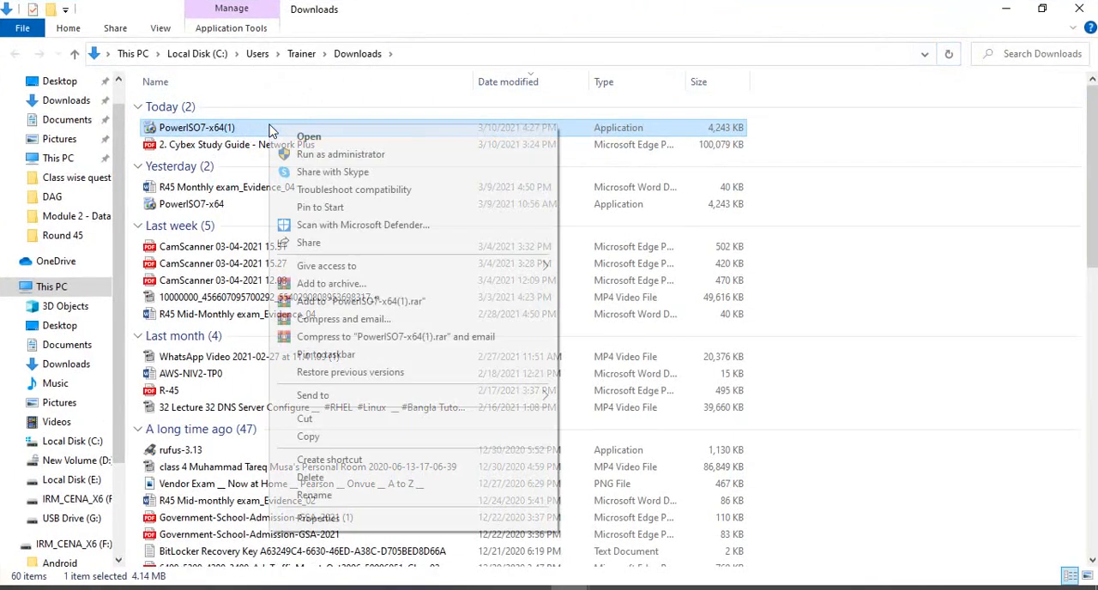
pyautogui.click(309, 156)
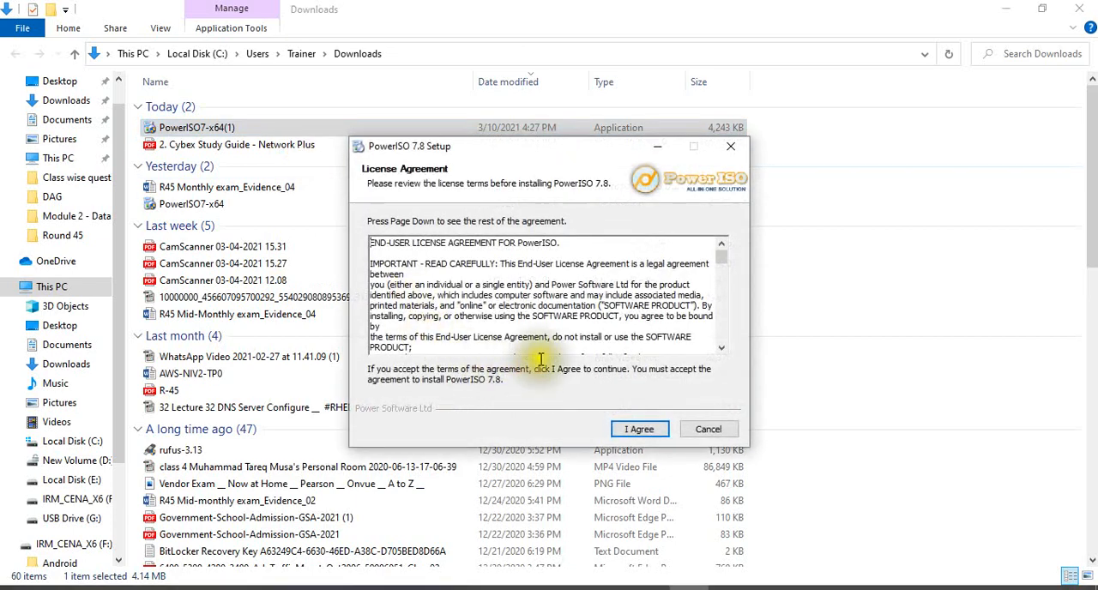
# Step: Accept the PowerISO 7.8 license agreement, complete the installation, and return to the desktop
pyautogui.click(640, 429)
pyautogui.click(637, 432)
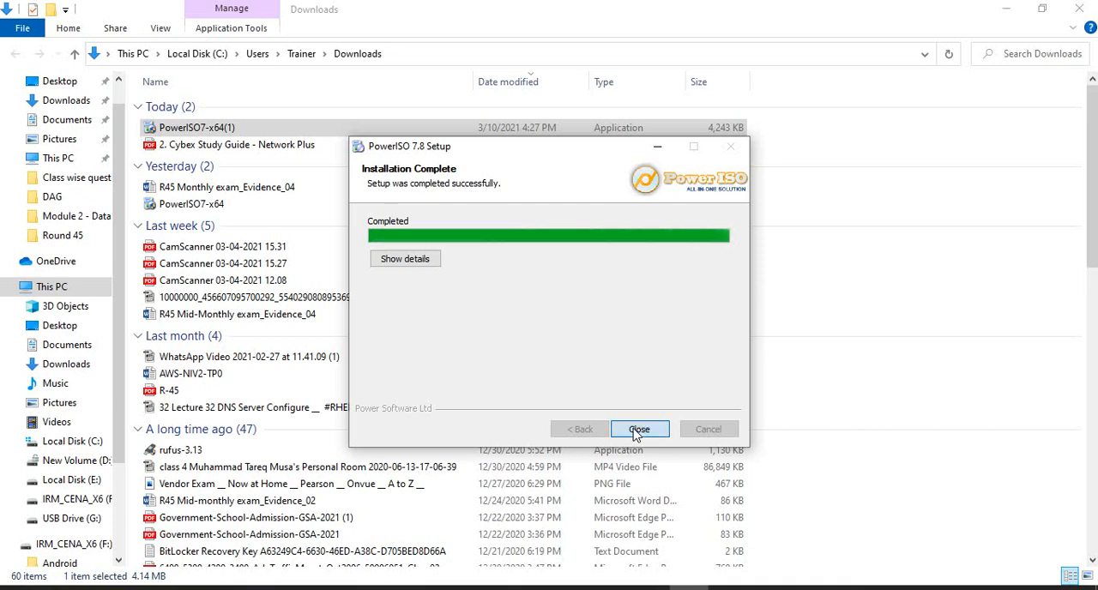
pyautogui.click(639, 429)
pyautogui.click(637, 430)
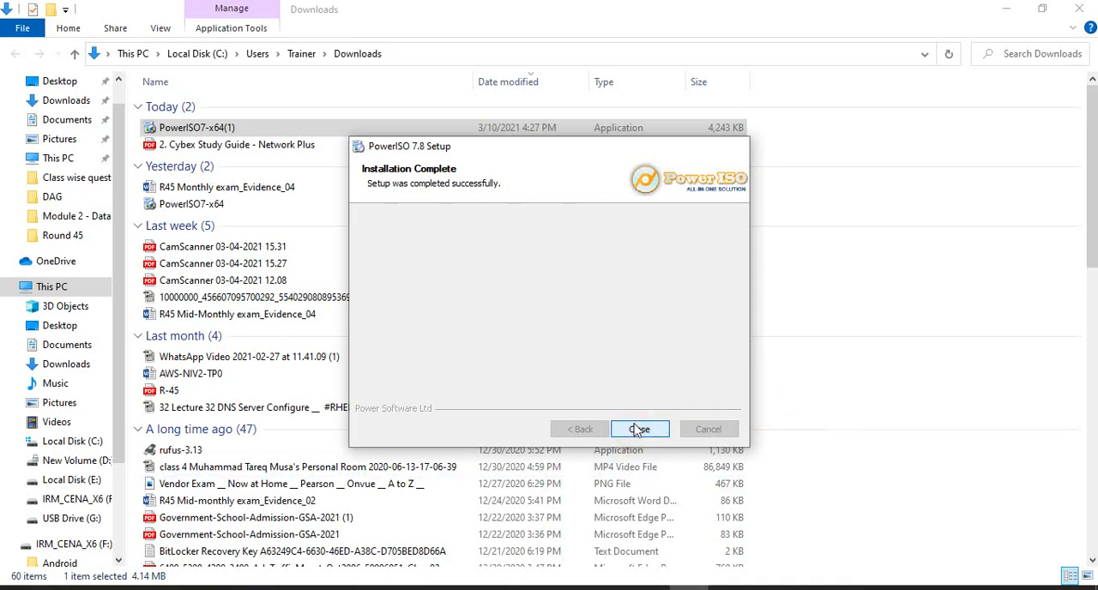
pyautogui.click(523, 347)
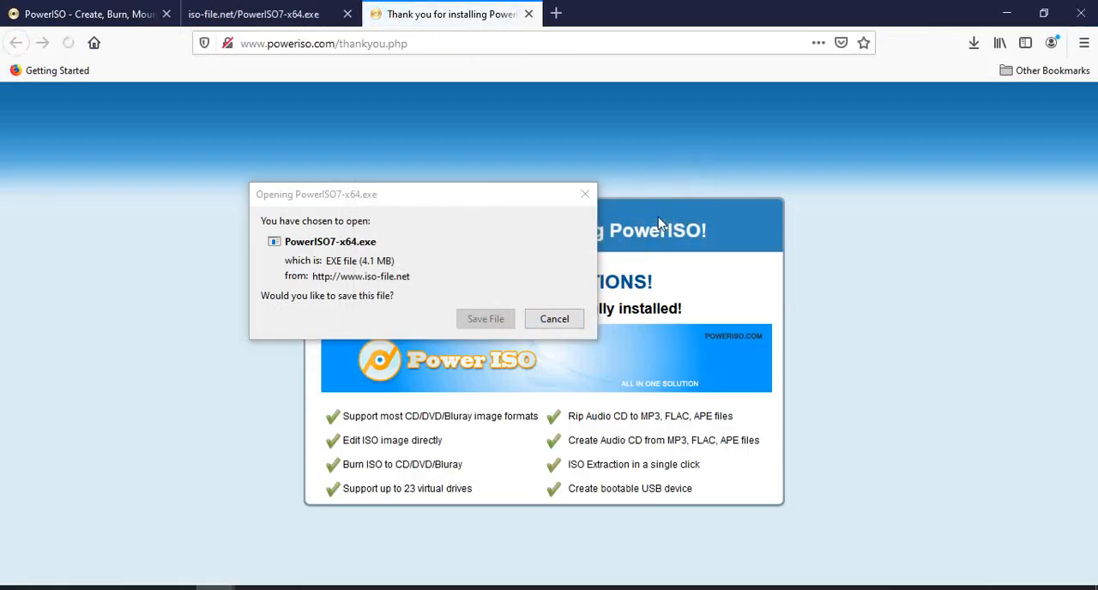
pyautogui.press('super+d')
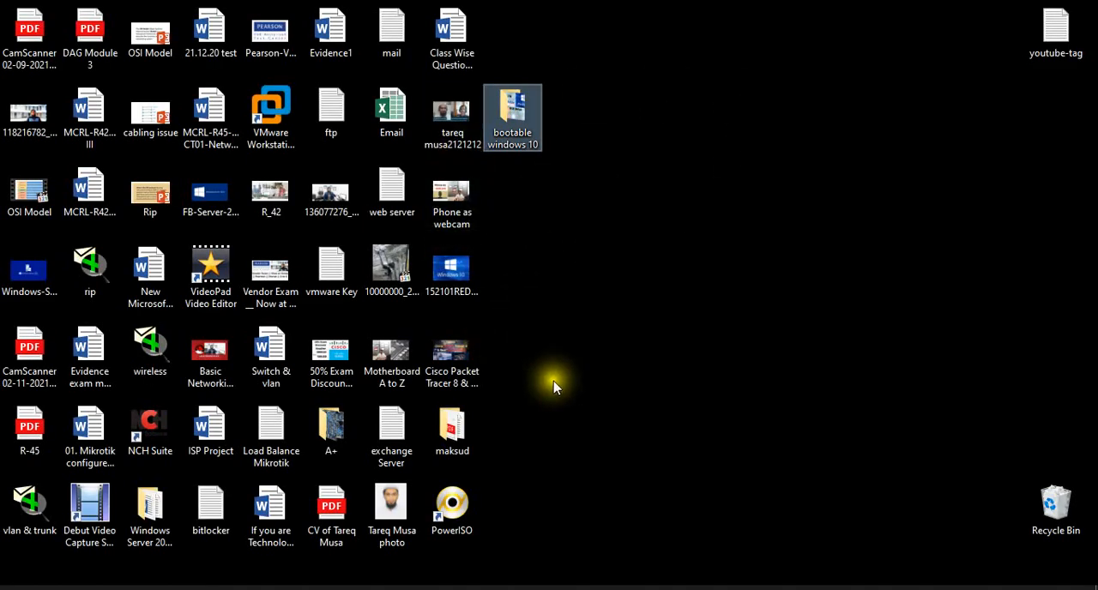
# Step: Launch PowerISO from its desktop shortcut and continue with the unregistered version
pyautogui.click(460, 504)
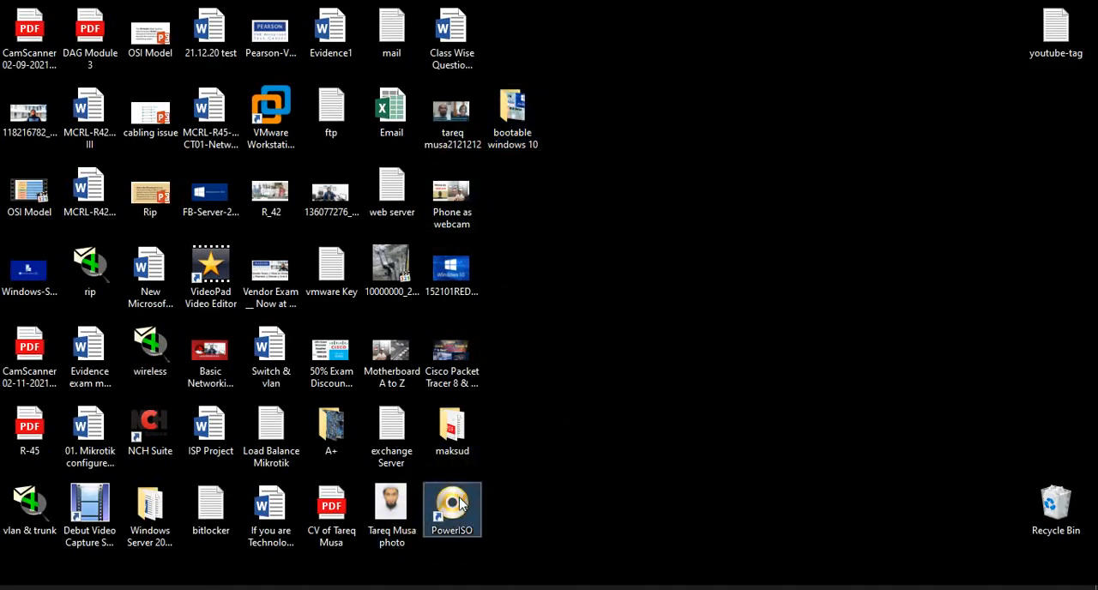
pyautogui.rightClick(460, 505)
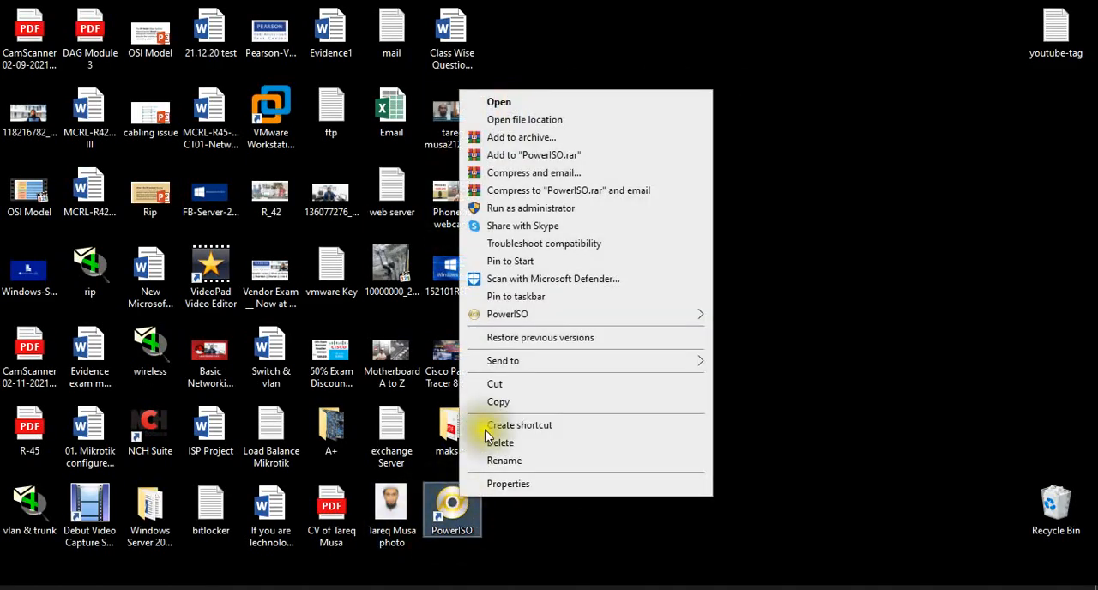
pyautogui.click(522, 103)
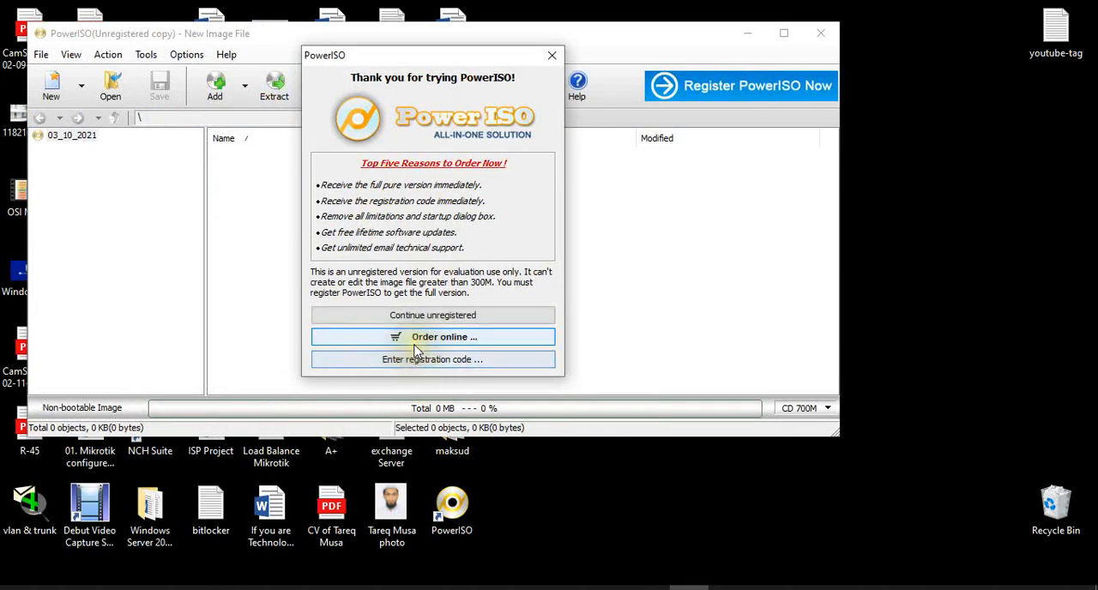
pyautogui.click(429, 315)
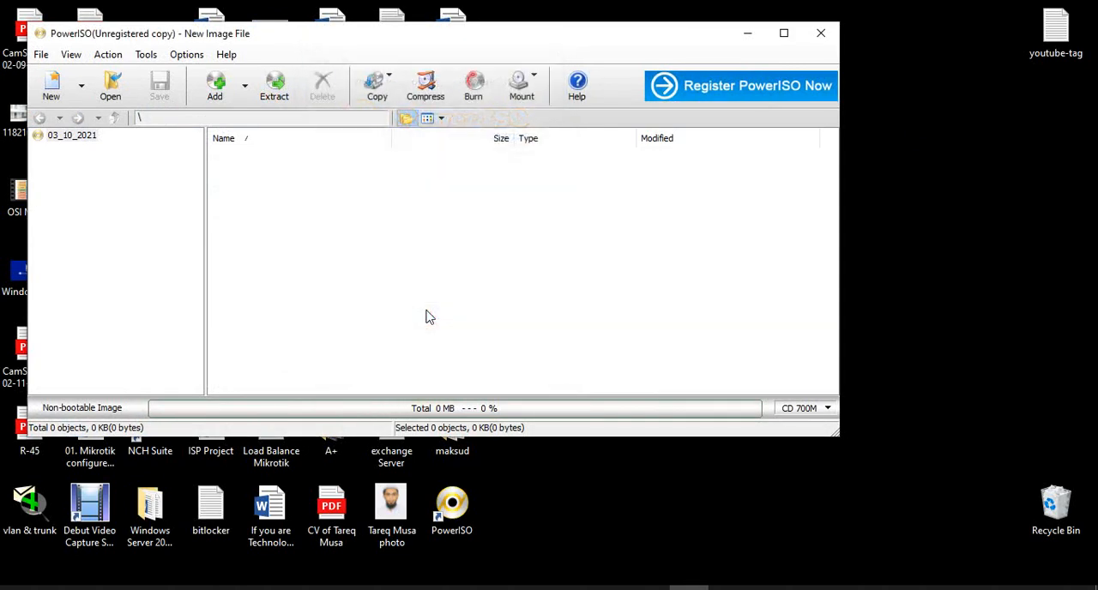
# Step: Start the Create bootable USB drive tool, accept its prompt, and continue unregistered when PowerISO reopens
pyautogui.click(146, 55)
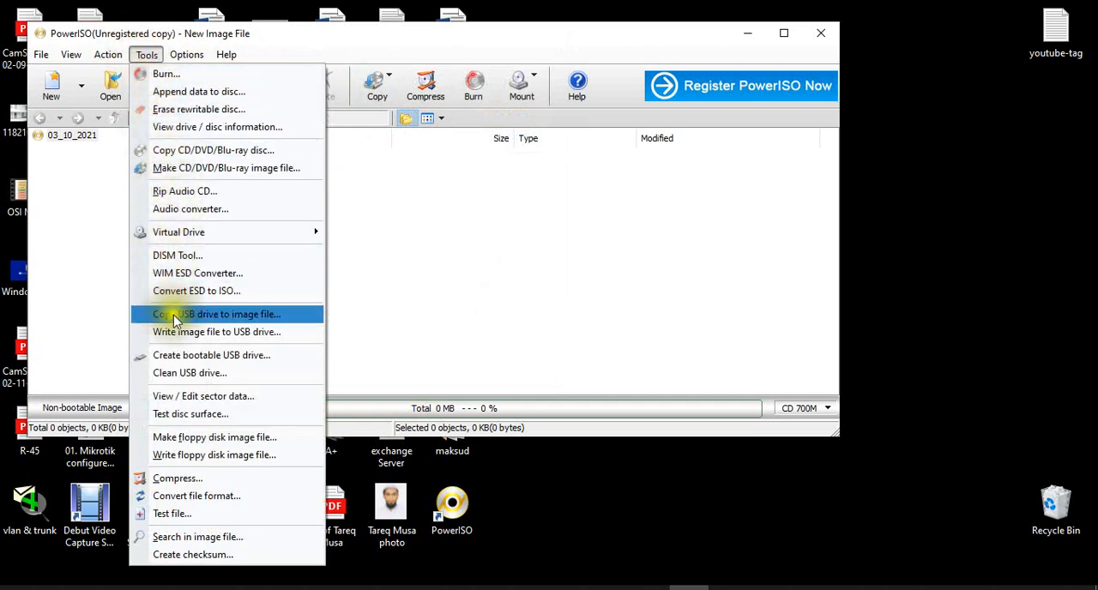
pyautogui.click(174, 359)
pyautogui.click(479, 272)
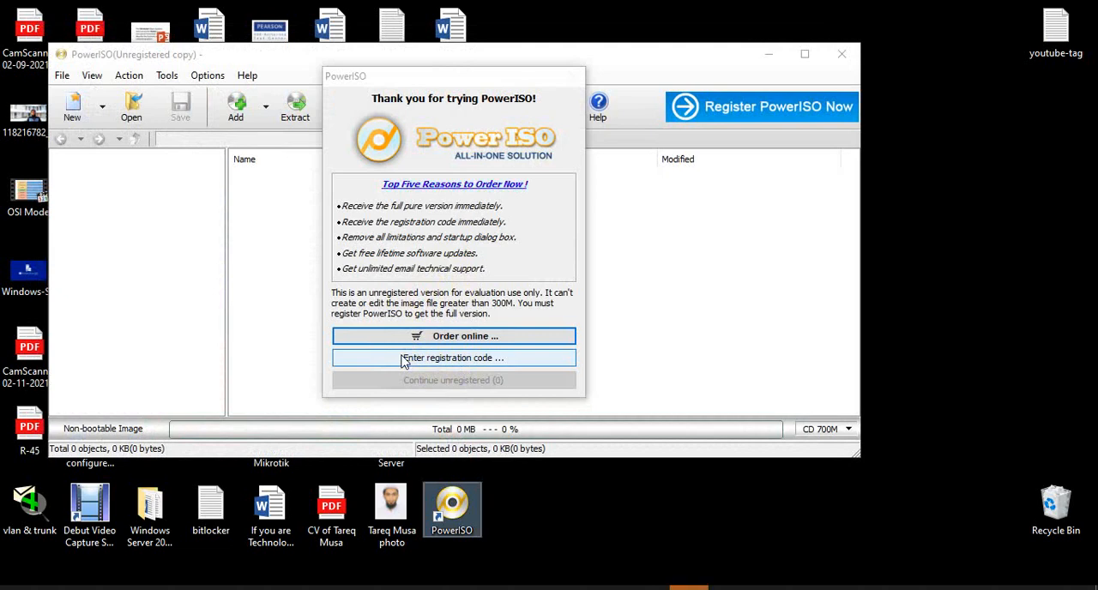
pyautogui.click(441, 381)
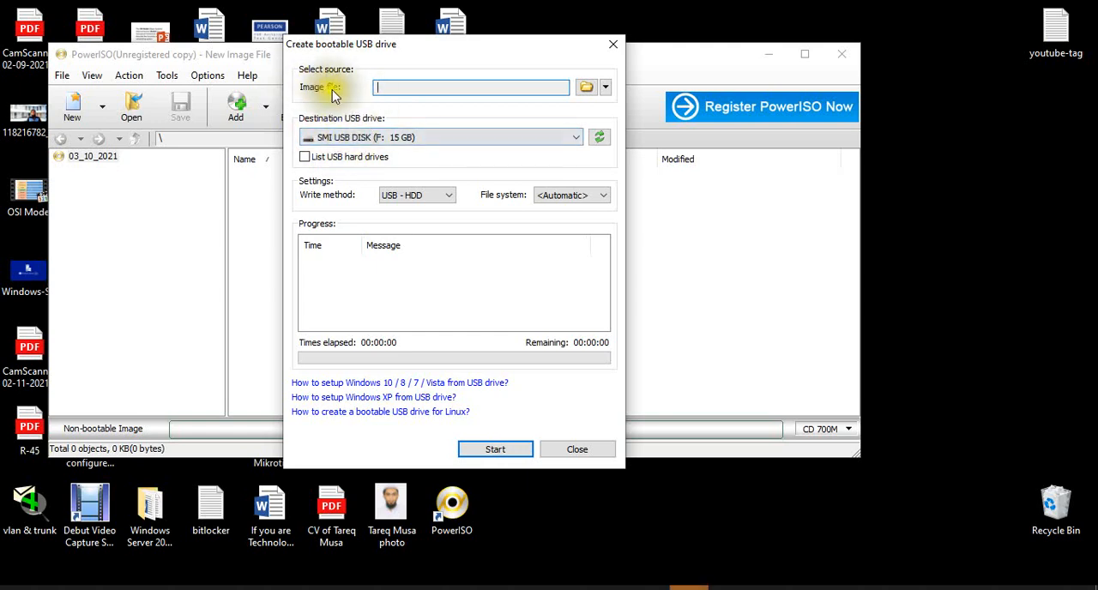
# Step: Choose Windows10 from the Virtual Machine folder as source image and SanDisk Cruzer Glide 3.0 (G: 61 GB) as destination drive
pyautogui.click(587, 86)
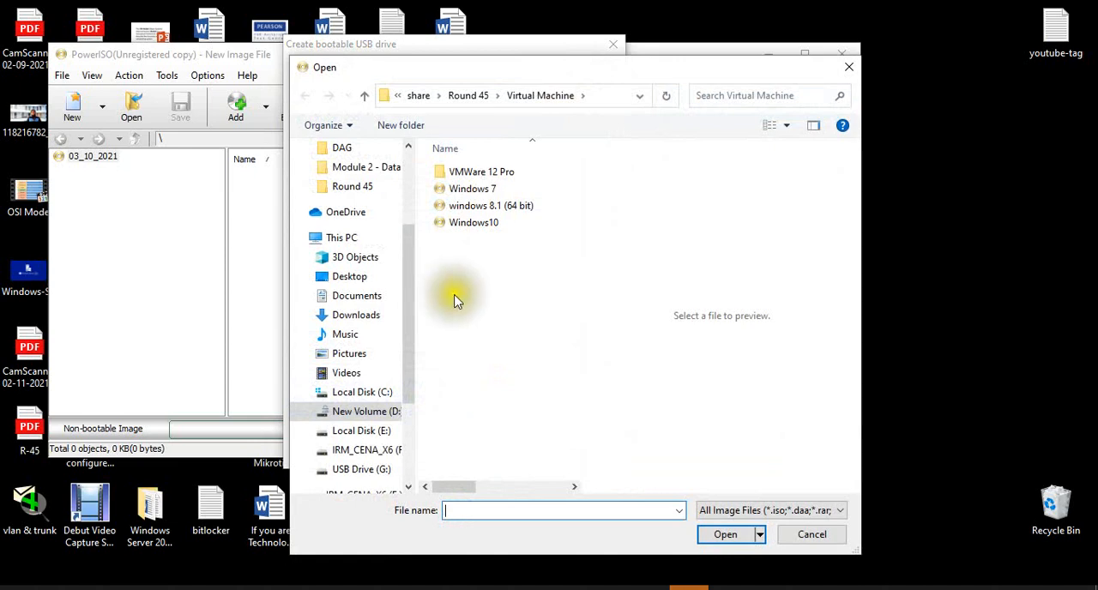
pyautogui.click(485, 223)
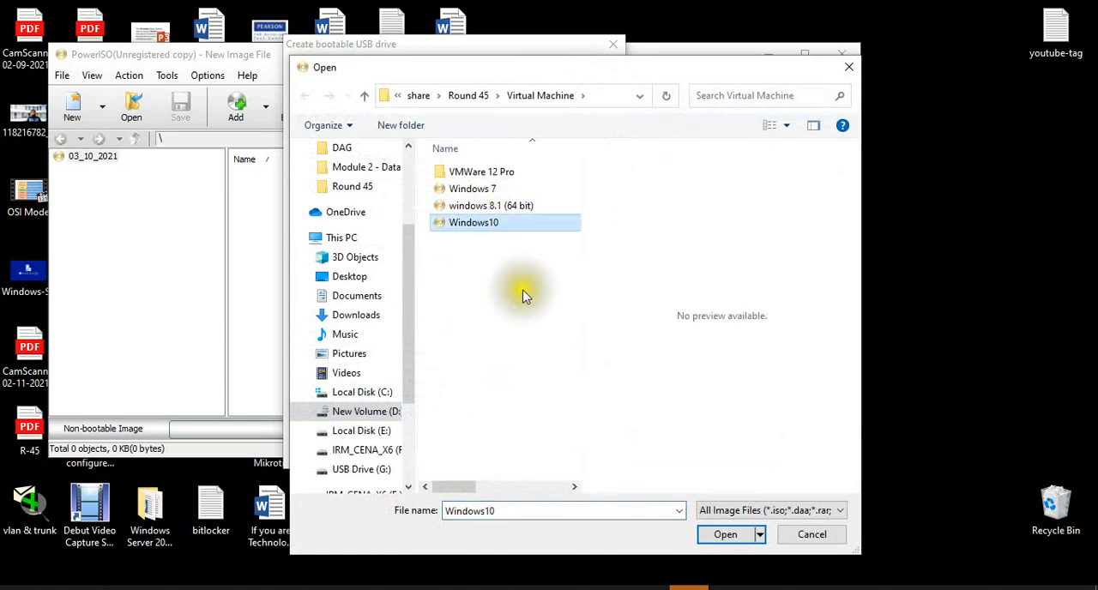
pyautogui.click(711, 534)
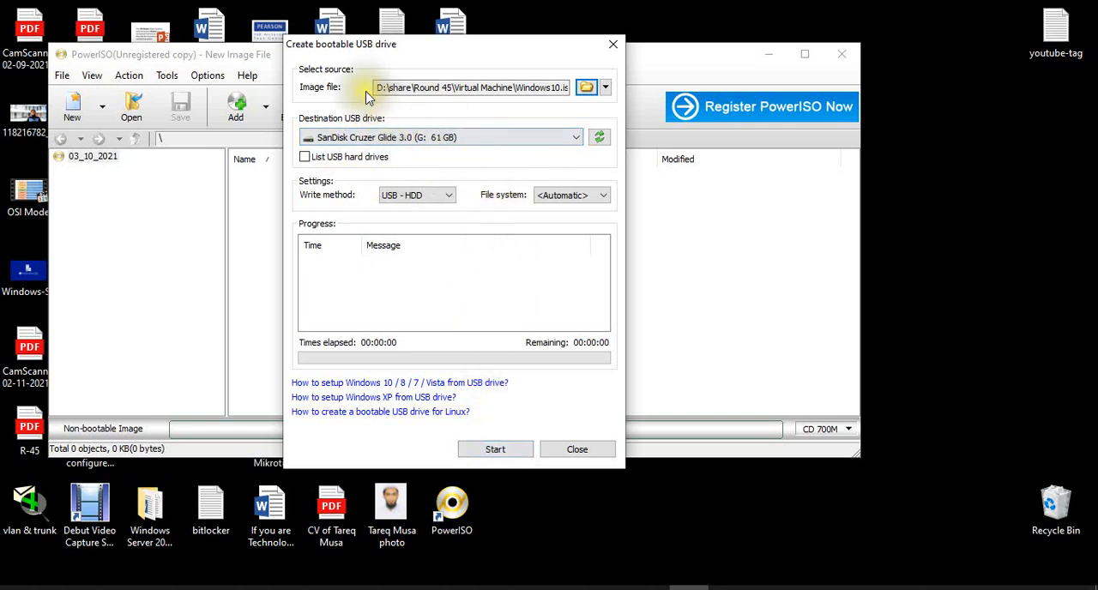
# Step: Write the image to the USB drive, agreeing to overwrite all its data, and close PowerISO when writing finishes
pyautogui.click(495, 448)
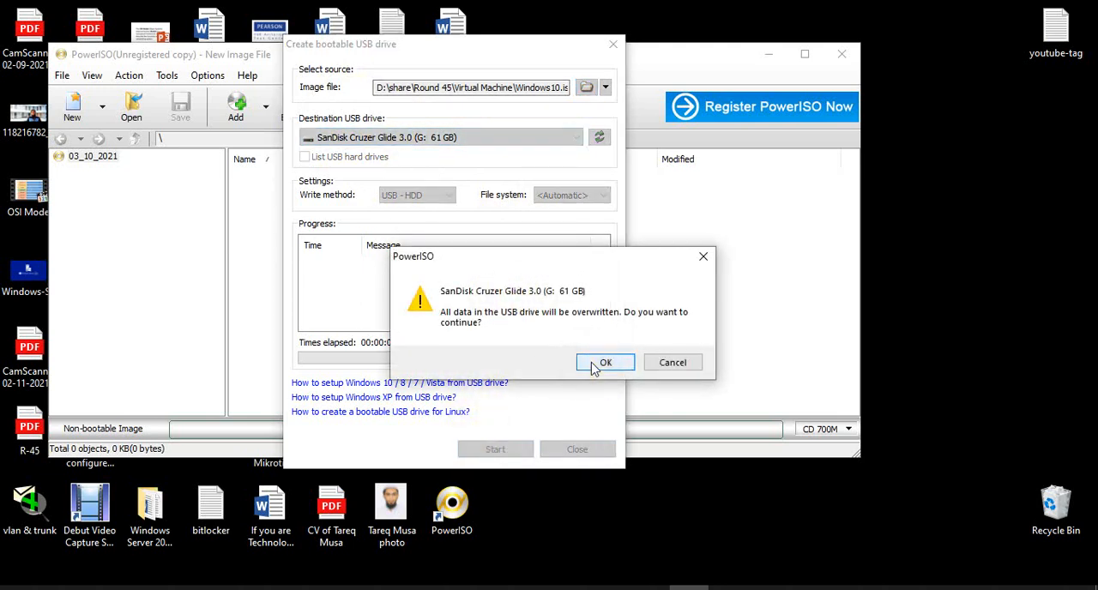
pyautogui.click(595, 363)
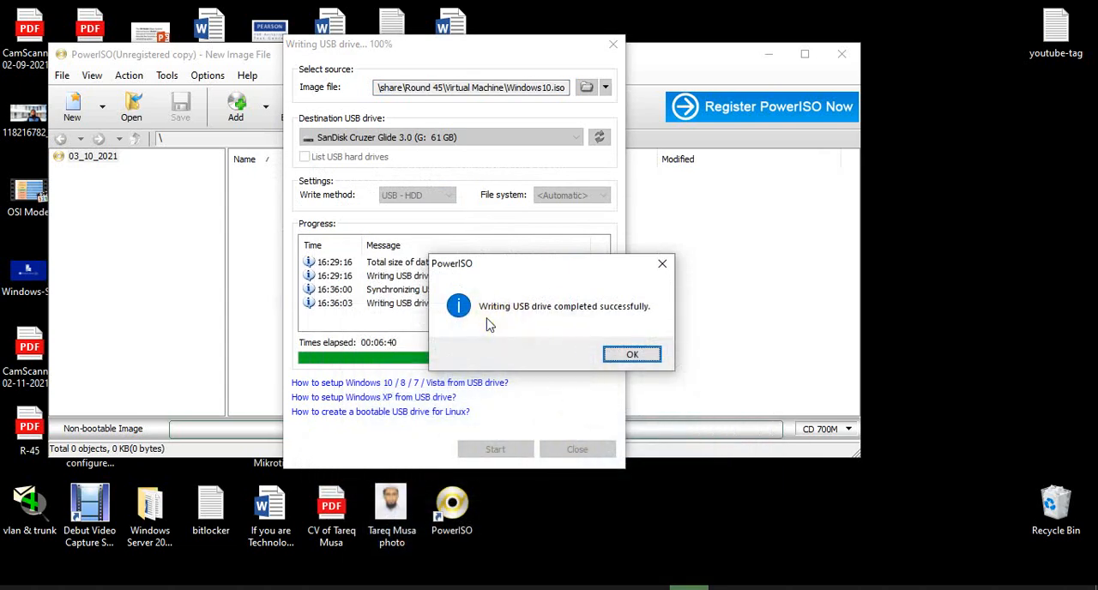
pyautogui.click(620, 356)
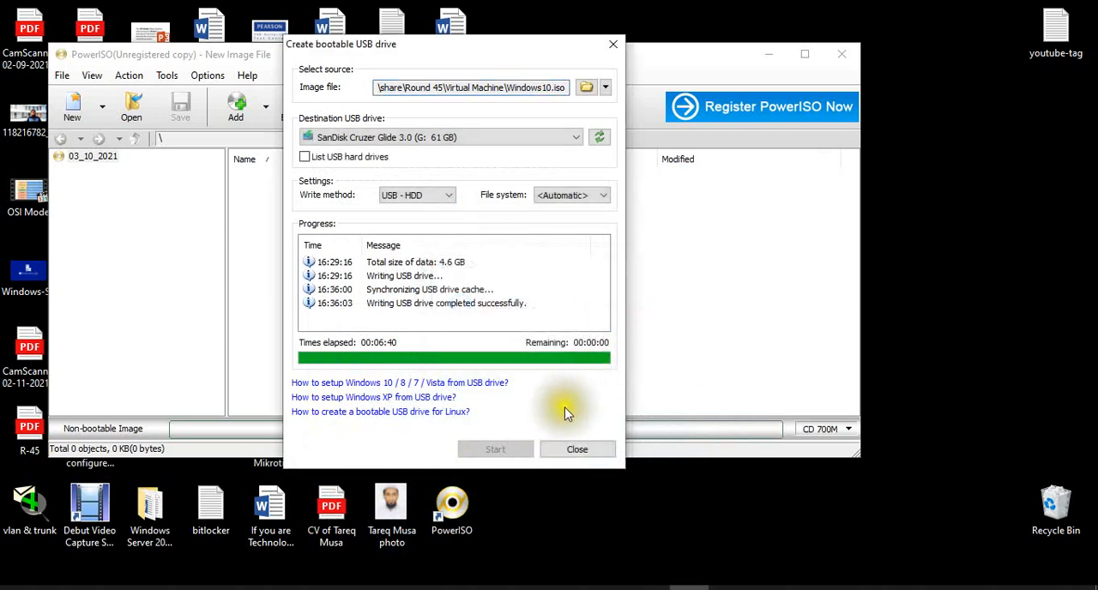
pyautogui.click(576, 450)
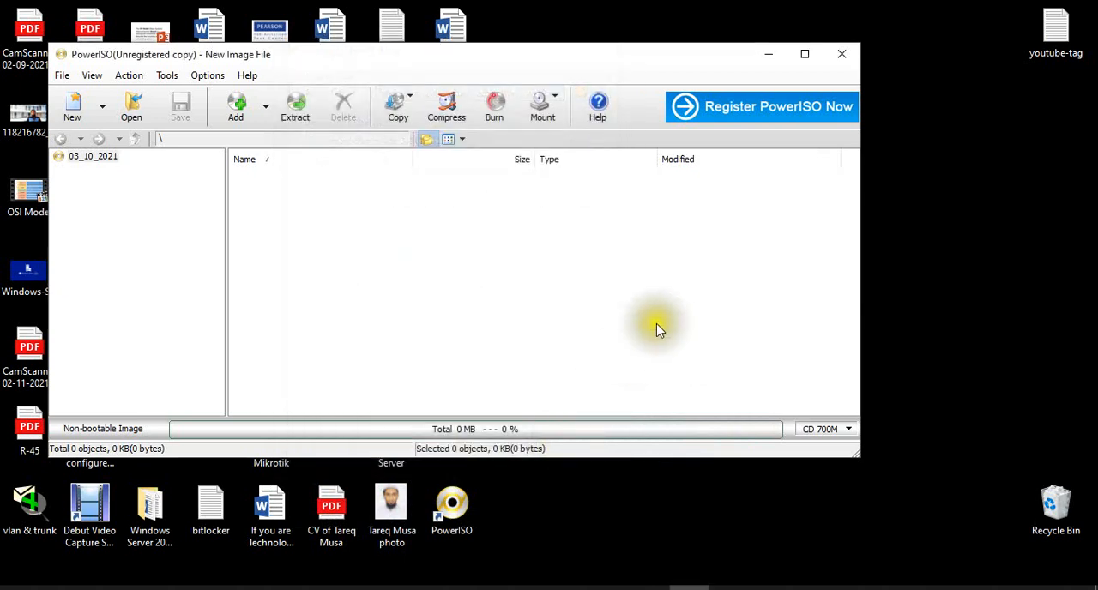
pyautogui.click(842, 54)
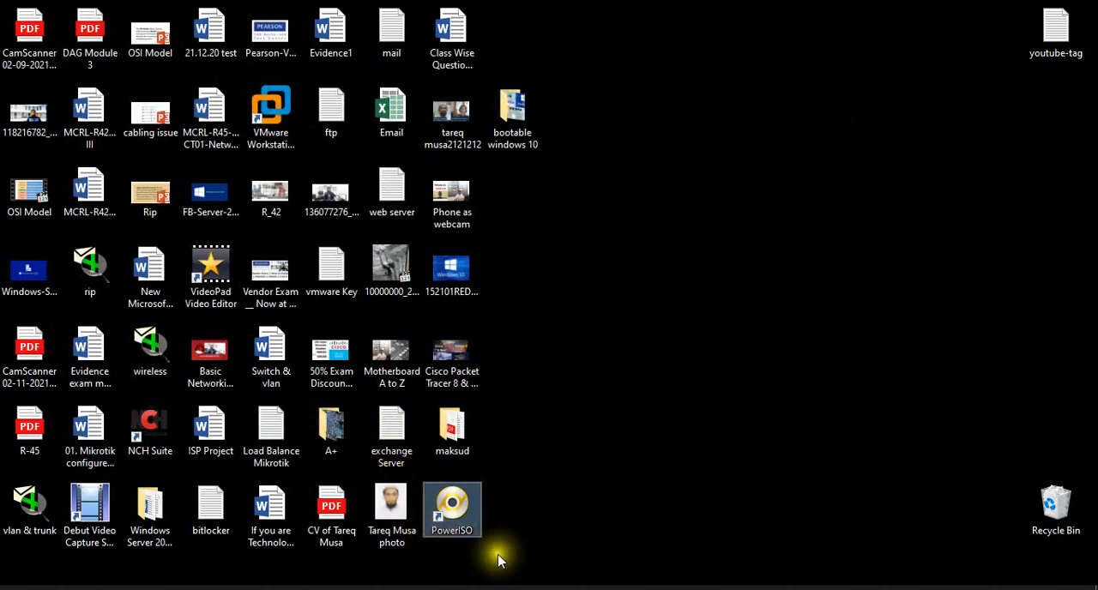
# Step: Switch to File Explorer and open the ESD_ISO (G:) drive from This PC to examine the files written to it
pyautogui.moveTo(556, 586)
pyautogui.click(171, 554)
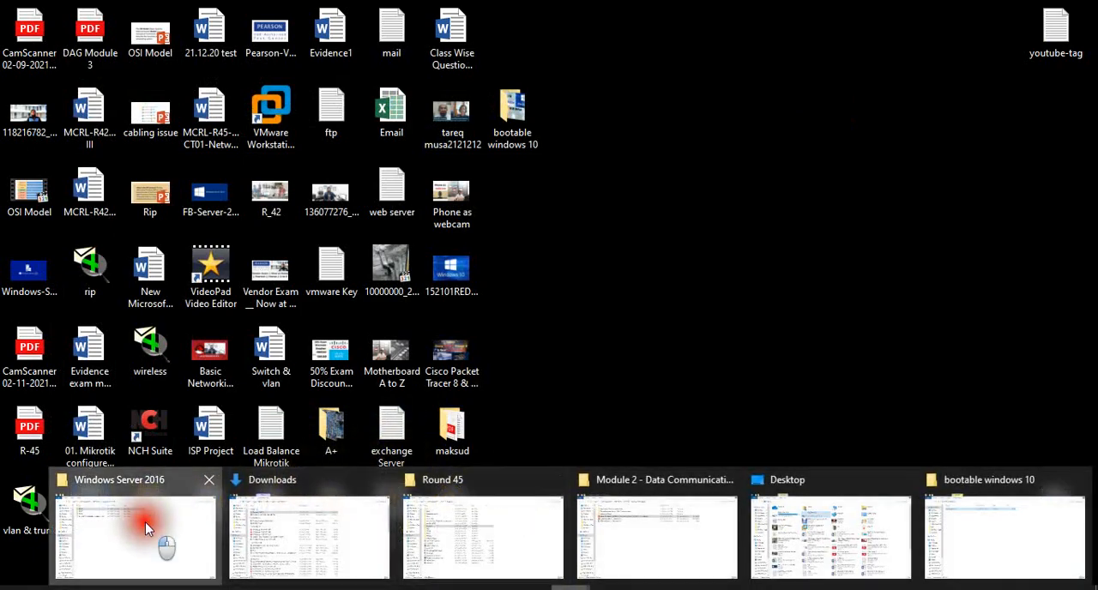
pyautogui.click(53, 318)
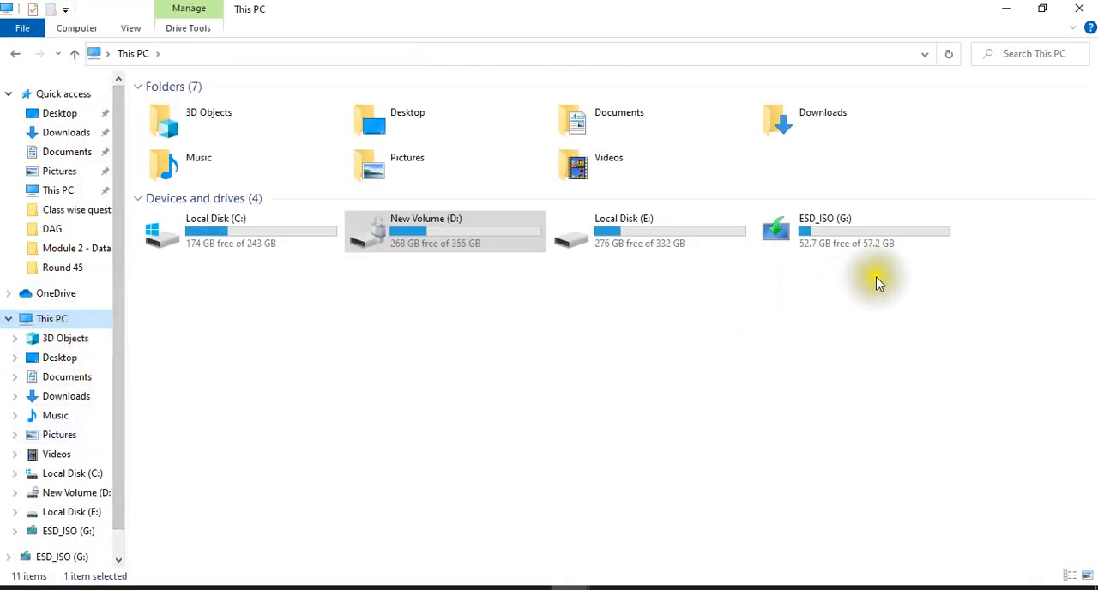
pyautogui.doubleClick(821, 243)
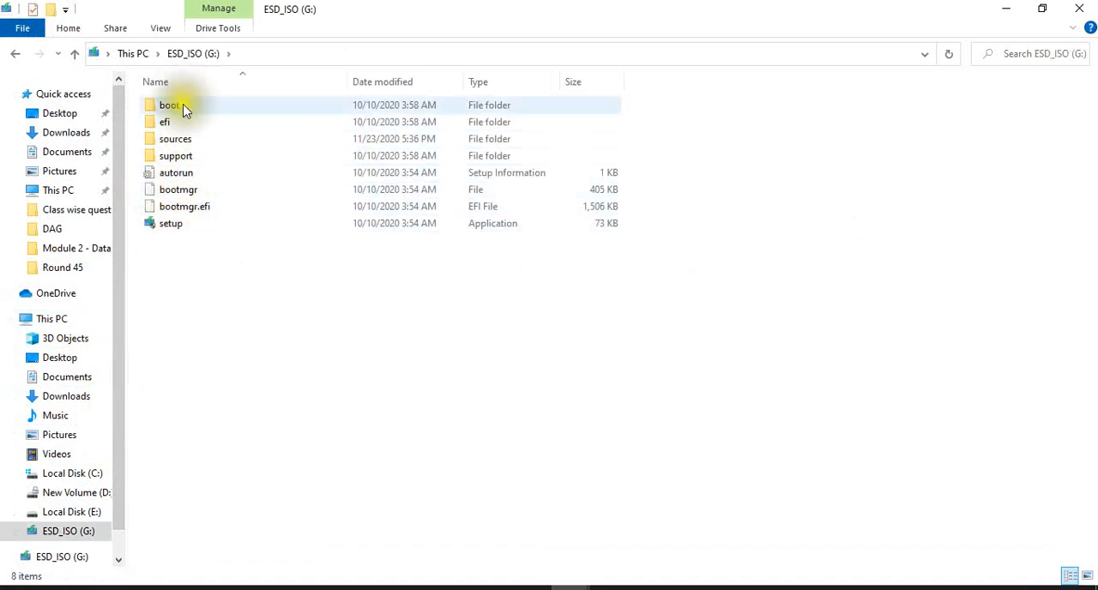
pyautogui.click(227, 385)
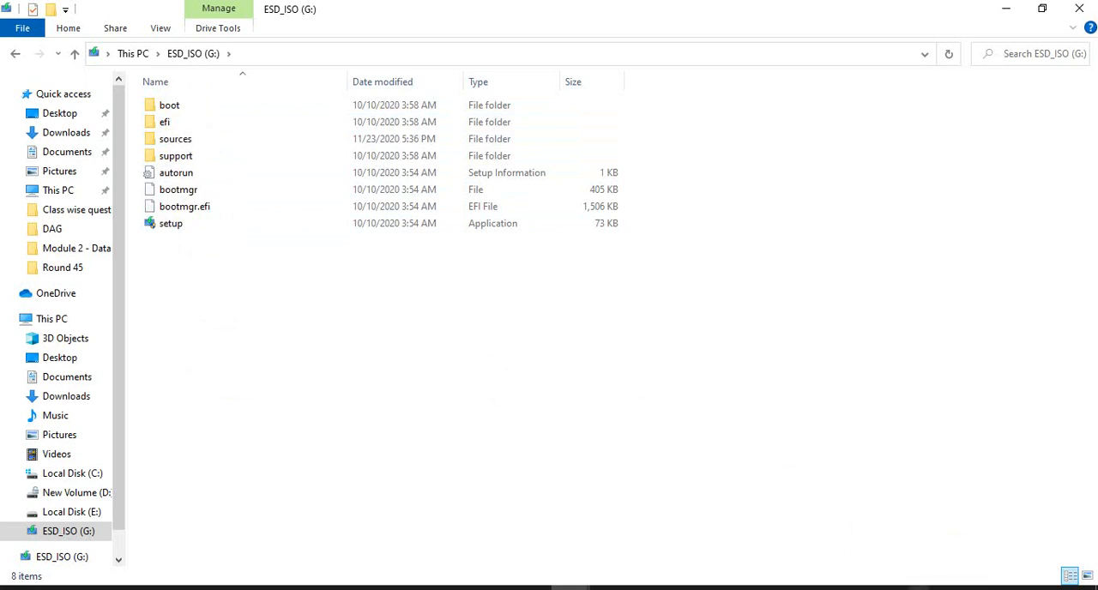
# Step: Safely eject the bootable USB drive (G:) from the computer
pyautogui.click(918, 589)
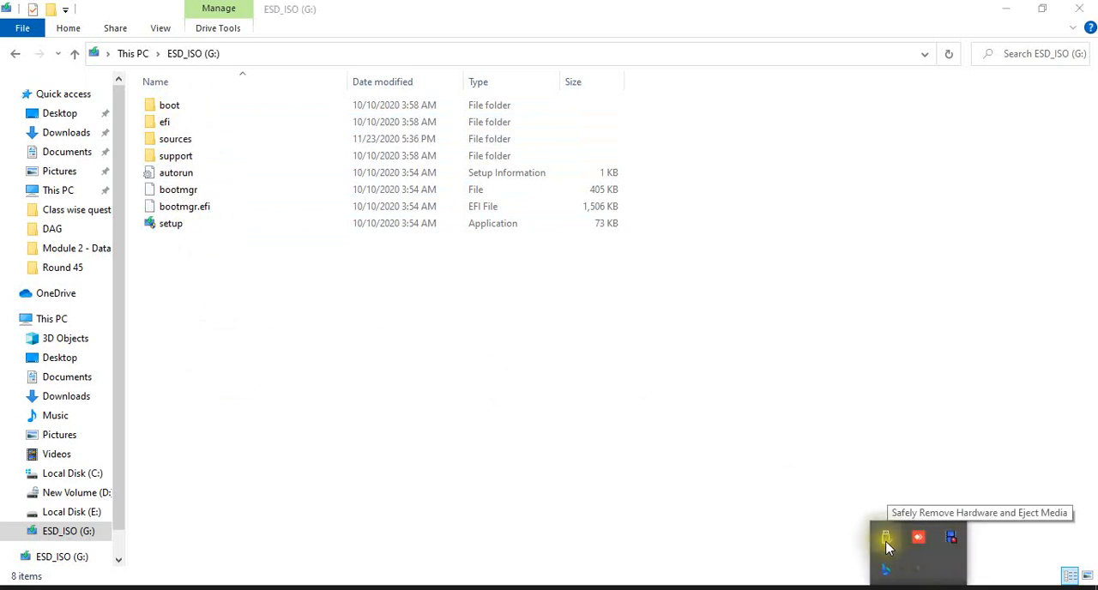
pyautogui.click(887, 548)
pyautogui.click(939, 515)
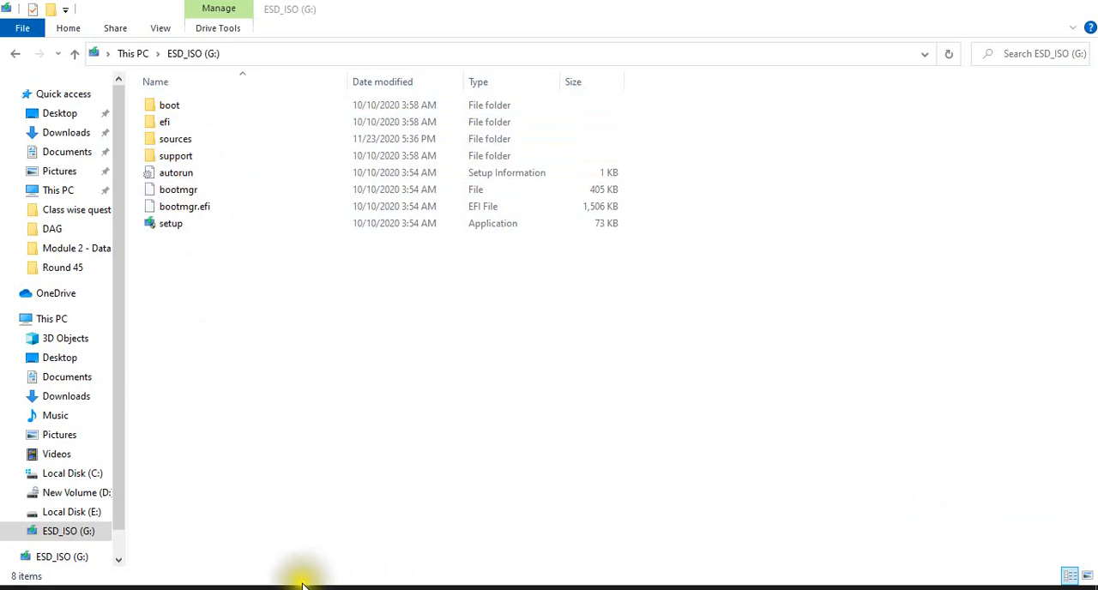